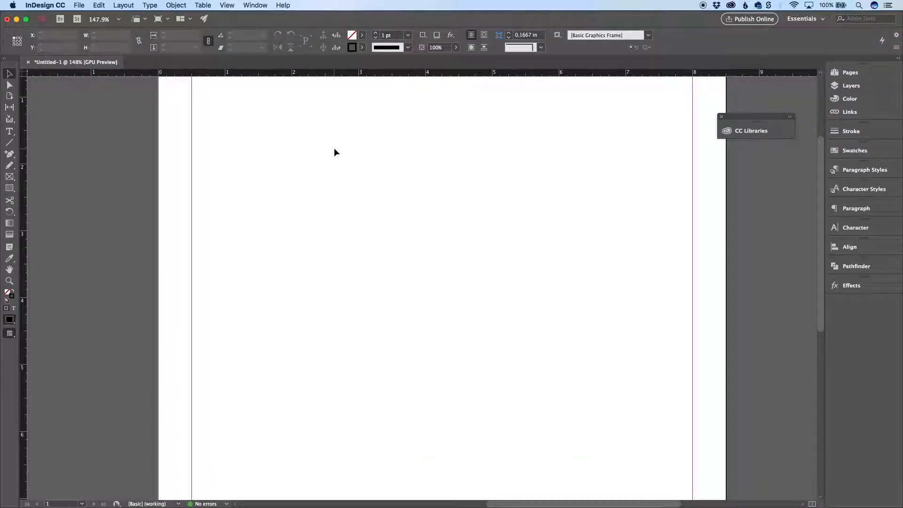
Create a text frame about 4.5 in tall in the upper part of the page and fill it with placeholder text
{"action": "key", "text": "t"}
{"action": "left_click_drag", "start_coordinate": [217, 120], "coordinate": [649, 419]}
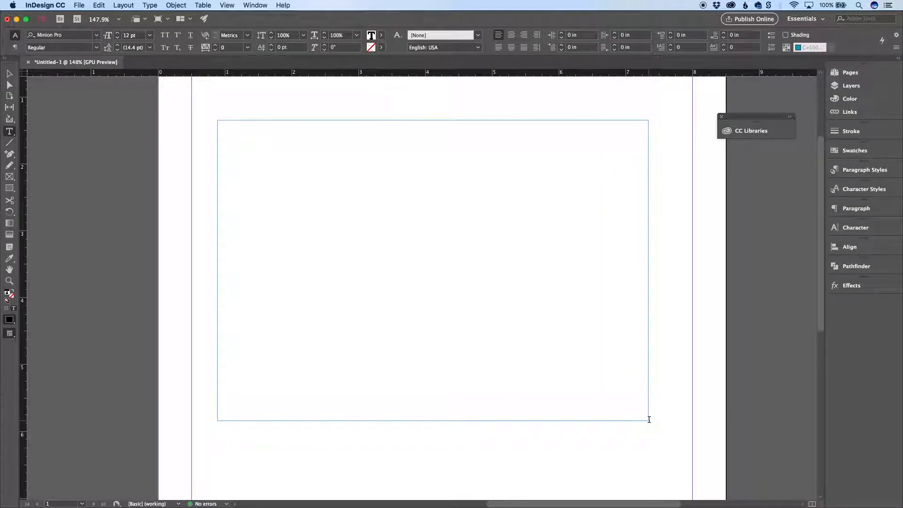
{"action": "right_click", "coordinate": [457, 229]}
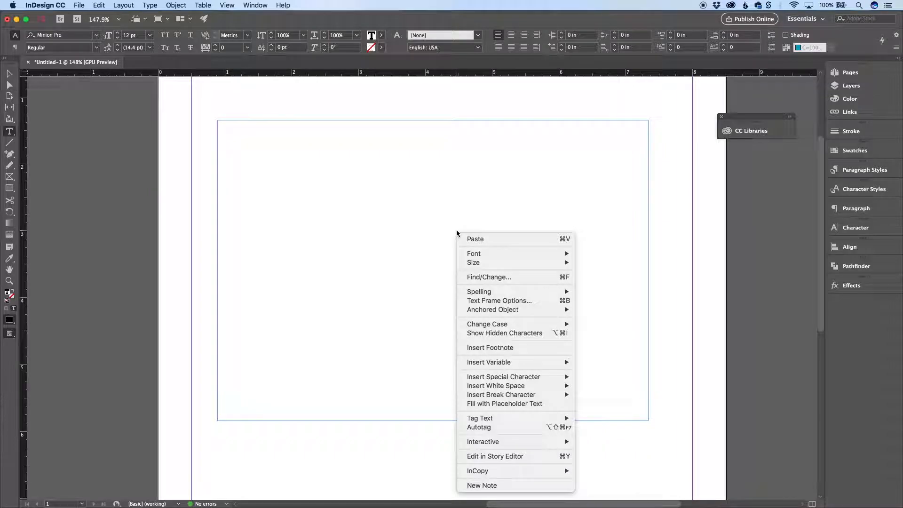
{"action": "left_click", "coordinate": [486, 407]}
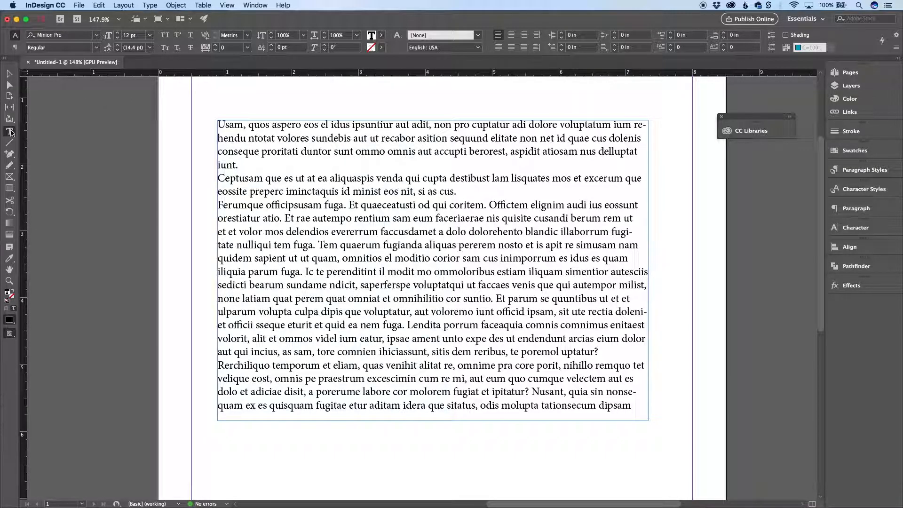
Select the single words "lisquates", "berorest" and "autempo" in turn, and finish by selecting the line beginning "Ceptusam"
{"action": "left_click", "coordinate": [345, 151]}
{"action": "left_click", "coordinate": [274, 230]}
{"action": "left_click", "coordinate": [473, 224]}
{"action": "double_click", "coordinate": [530, 177]}
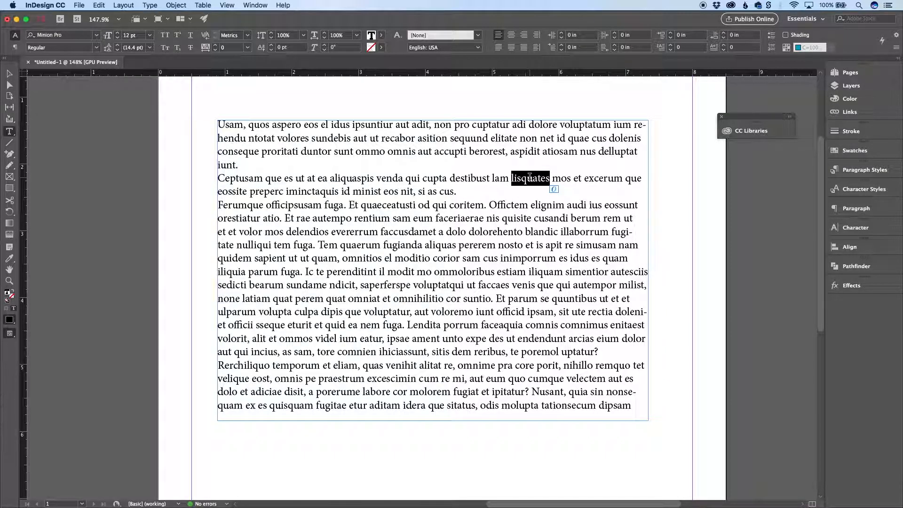
{"action": "double_click", "coordinate": [486, 151]}
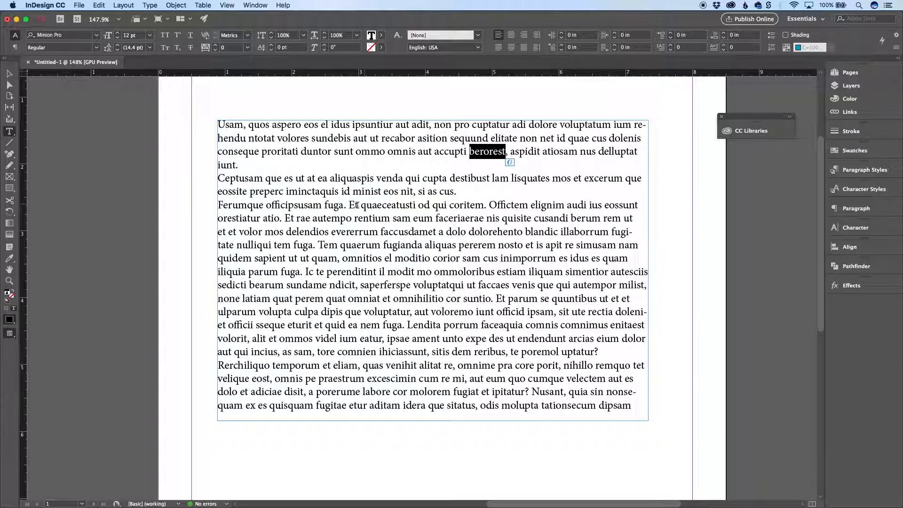
{"action": "double_click", "coordinate": [326, 219]}
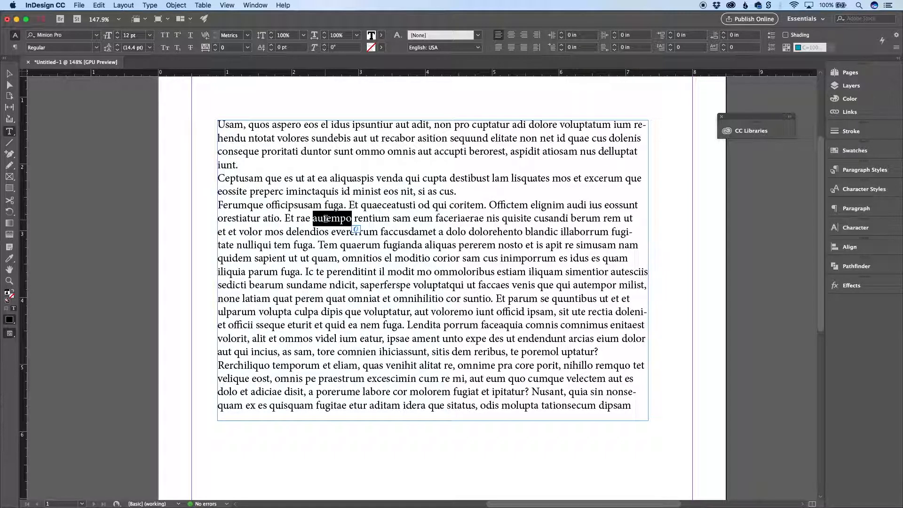
{"action": "triple_click", "coordinate": [407, 180]}
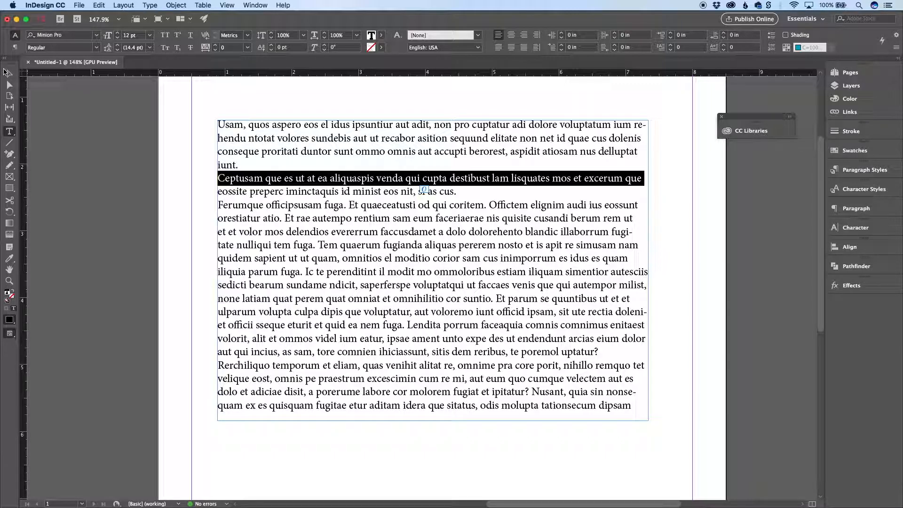
Widen the text frame to about 7.31 in and switch to editing its text
{"action": "left_click", "coordinate": [8, 73]}
{"action": "left_click_drag", "start_coordinate": [648, 271], "coordinate": [704, 276]}
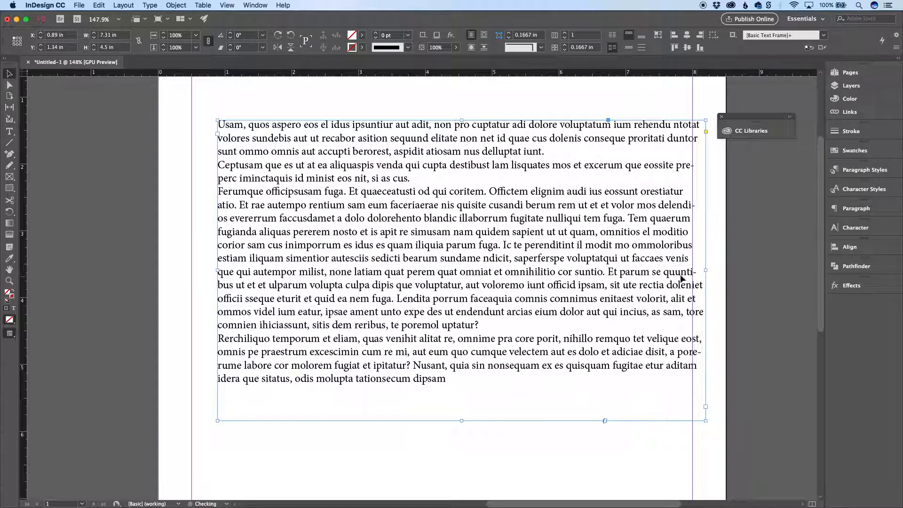
{"action": "double_click", "coordinate": [323, 171]}
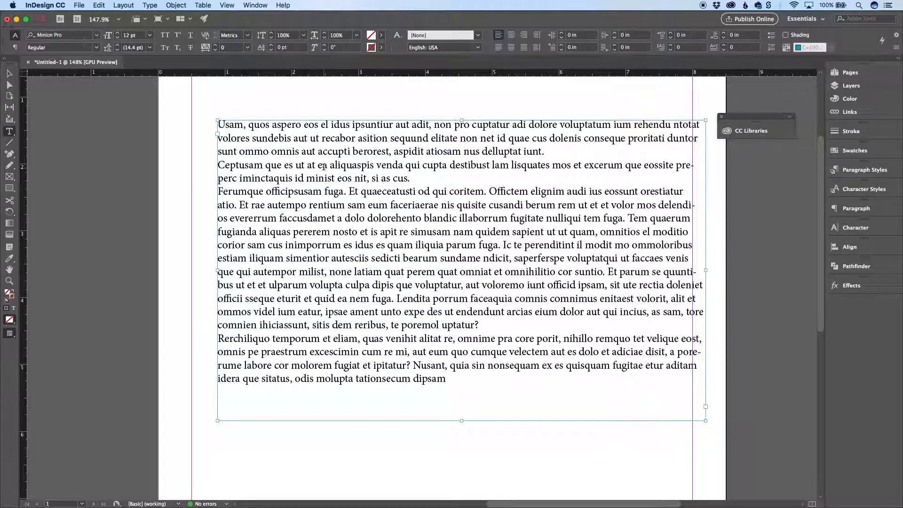
Select the line beginning "Ferumque officipsusam", and return to selecting the frame as an object
{"action": "left_click", "coordinate": [390, 192]}
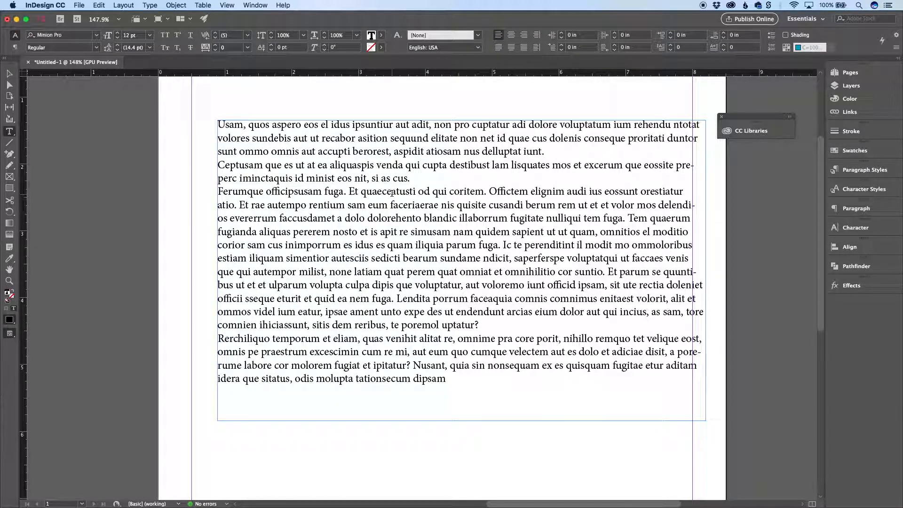
{"action": "triple_click", "coordinate": [392, 193]}
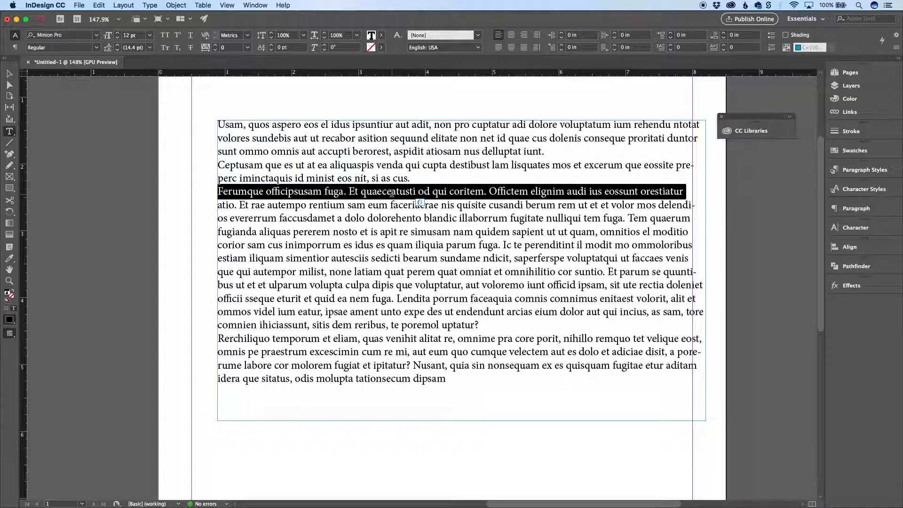
{"action": "left_click", "coordinate": [10, 76]}
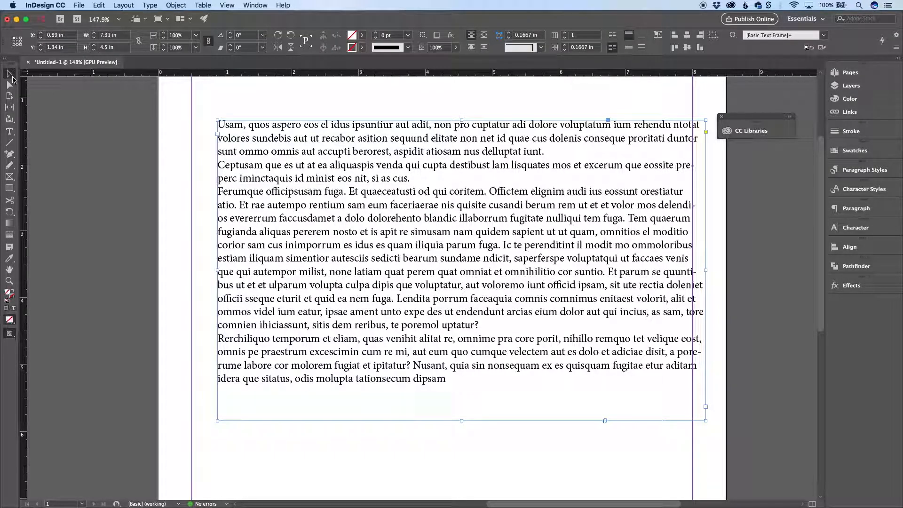
Select the word "cupta" and extend the selection to the whole paragraph beginning "Ceptusam", finishing with the frame selected
{"action": "left_click", "coordinate": [9, 132]}
{"action": "left_click", "coordinate": [272, 191]}
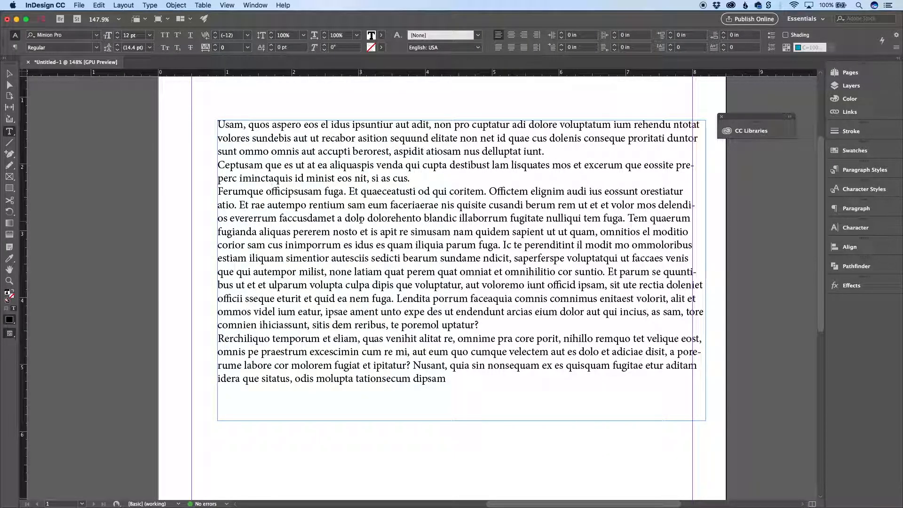
{"action": "double_click", "coordinate": [427, 166]}
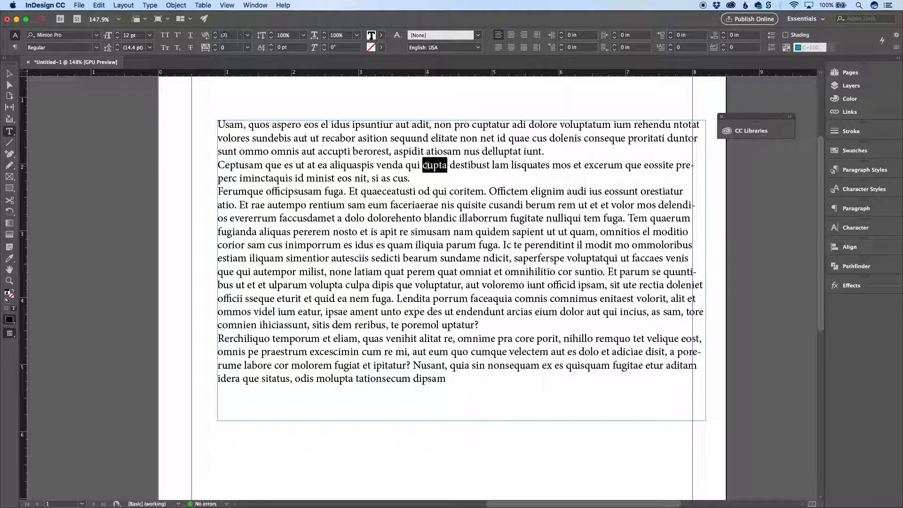
{"action": "left_click", "coordinate": [427, 166]}
{"action": "left_click", "coordinate": [426, 165]}
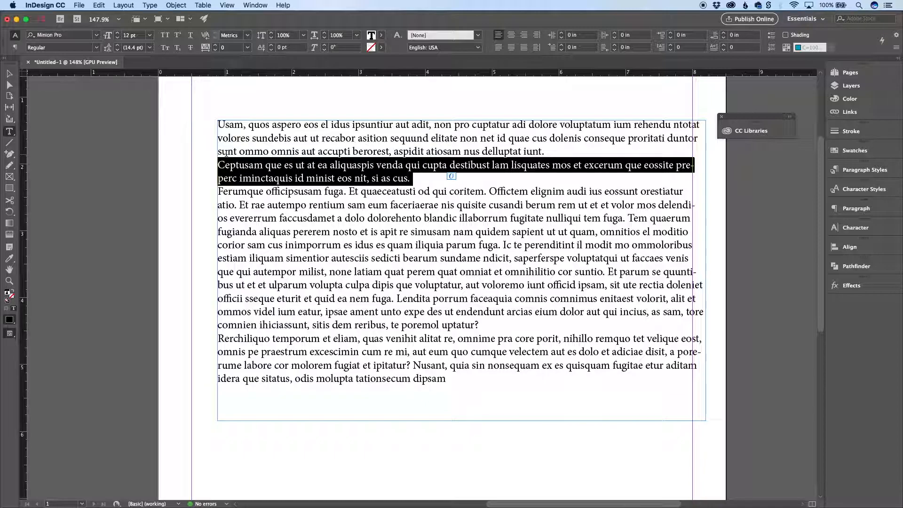
{"action": "left_click", "coordinate": [9, 74]}
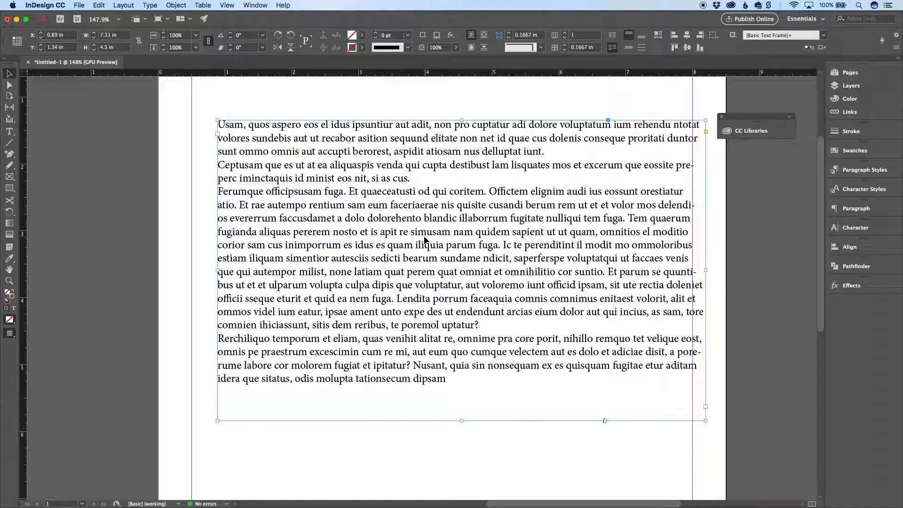
Show hidden characters and select the paragraph ending in "si as cus." including its paragraph mark
{"action": "key", "text": "super+alt+i"}
{"action": "key", "text": "super+space"}
{"action": "left_click_drag", "start_coordinate": [399, 171], "coordinate": [676, 324]}
{"action": "double_click", "coordinate": [479, 222]}
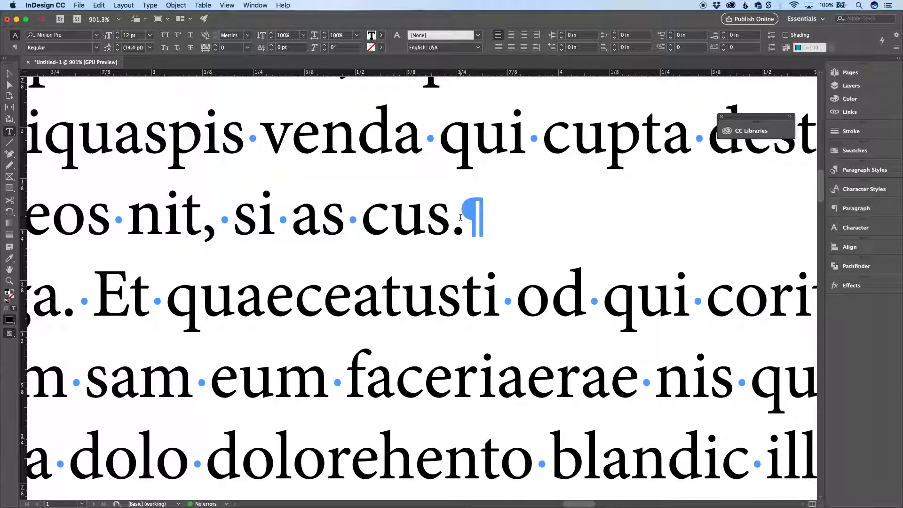
{"action": "triple_click", "coordinate": [449, 138]}
{"action": "left_click", "coordinate": [450, 138]}
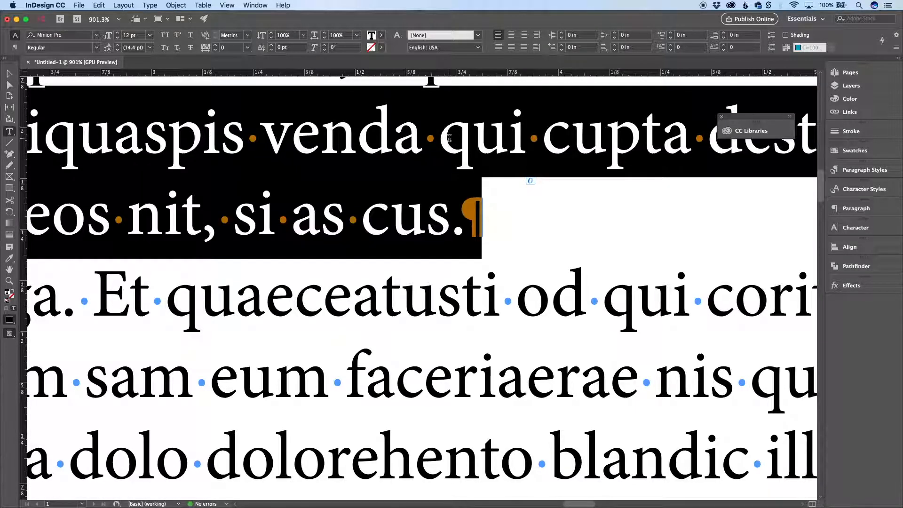
Examine the paragraph marks that end the first paragraph and the selected second paragraph
{"action": "scroll", "coordinate": [452, 218], "scroll_direction": "up", "scroll_amount": 3}
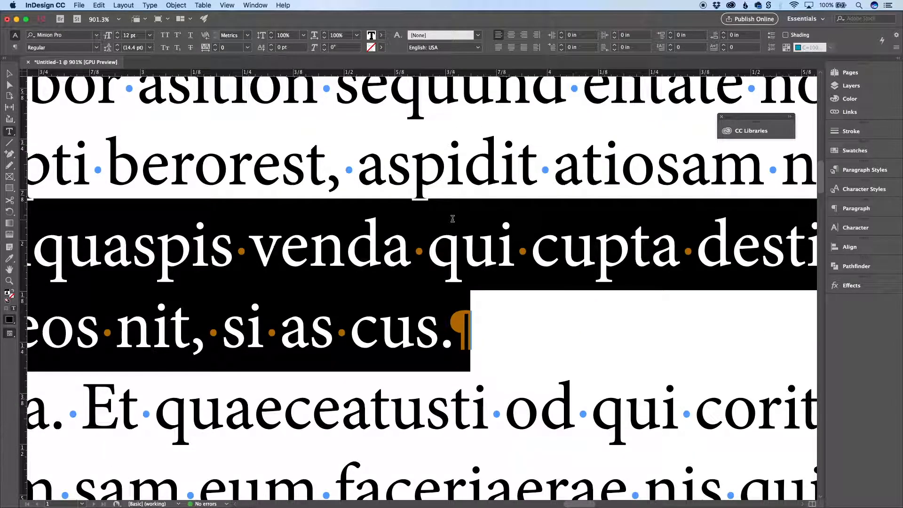
{"action": "scroll", "coordinate": [452, 218], "scroll_direction": "right", "scroll_amount": 20}
{"action": "scroll", "coordinate": [453, 219], "scroll_direction": "up", "scroll_amount": 4}
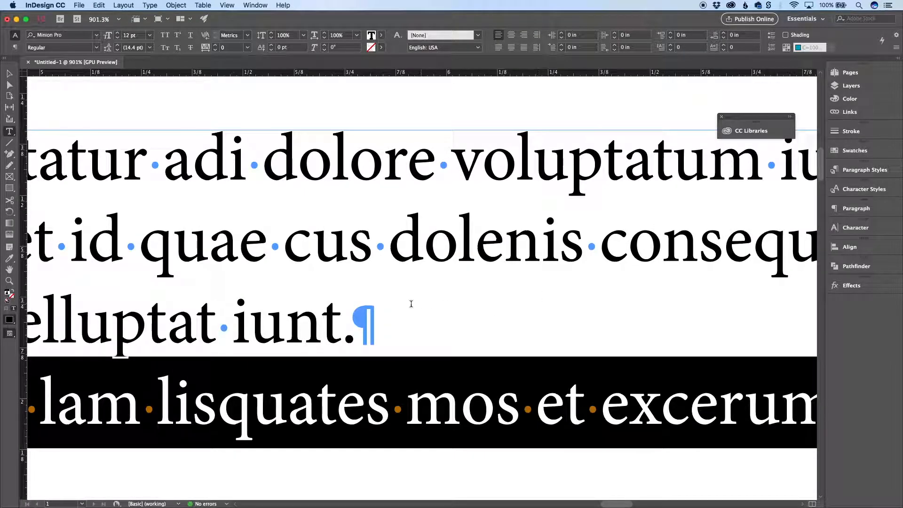
{"action": "scroll", "coordinate": [363, 321], "scroll_direction": "down", "scroll_amount": 10}
{"action": "scroll", "coordinate": [364, 321], "scroll_direction": "left", "scroll_amount": 9}
{"action": "scroll", "coordinate": [363, 321], "scroll_direction": "up", "scroll_amount": 9}
{"action": "scroll", "coordinate": [363, 321], "scroll_direction": "down", "scroll_amount": 2}
{"action": "scroll", "coordinate": [364, 321], "scroll_direction": "left", "scroll_amount": 6}
{"action": "scroll", "coordinate": [364, 321], "scroll_direction": "down", "scroll_amount": 1}
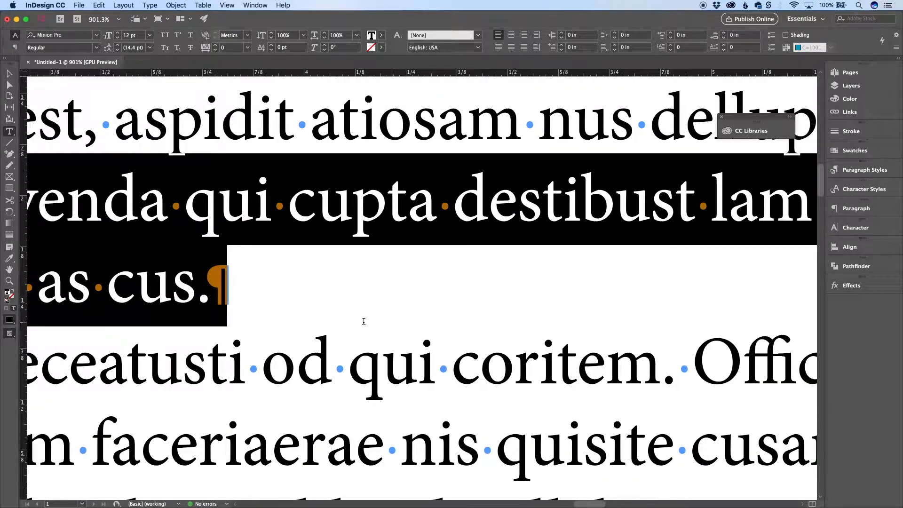
Replace the paragraph return after "si as cus." with a forced line break
{"action": "left_click", "coordinate": [210, 292]}
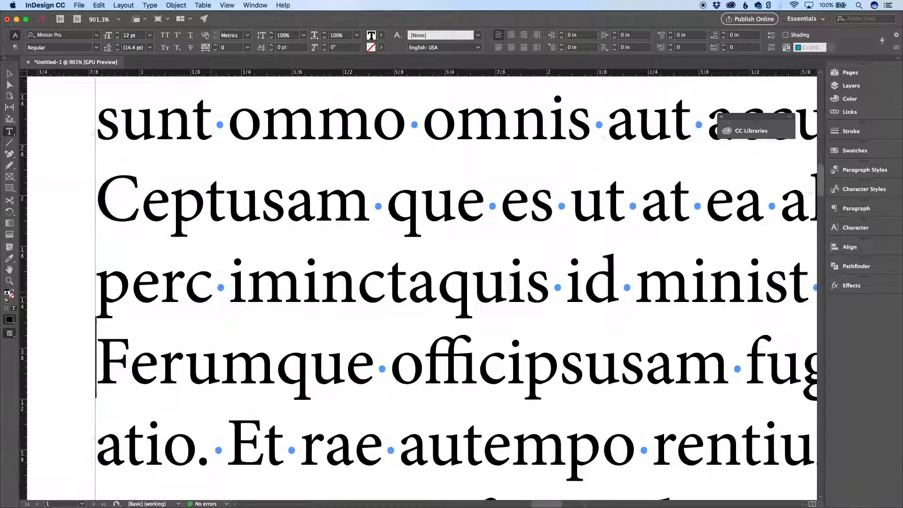
{"action": "key", "text": "BackSpace"}
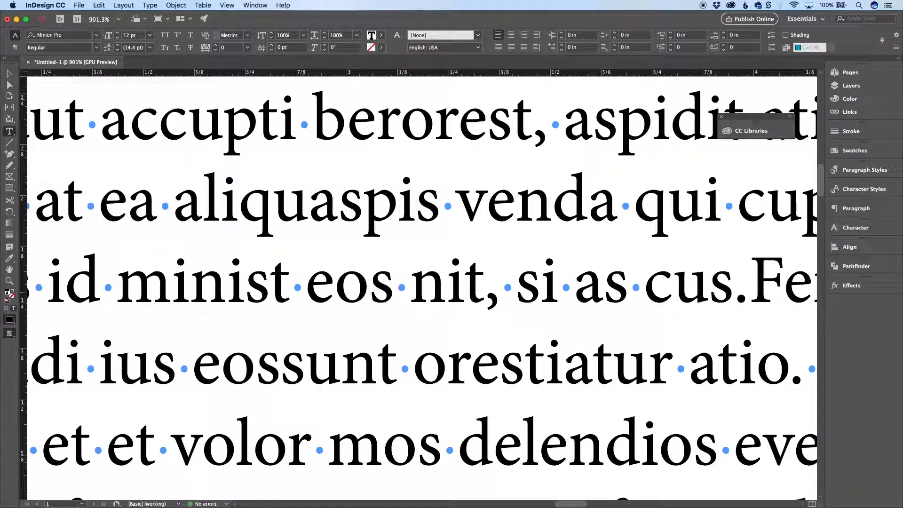
{"action": "key", "text": "shift+Return"}
{"action": "scroll", "coordinate": [211, 292], "scroll_direction": "right", "scroll_amount": 8}
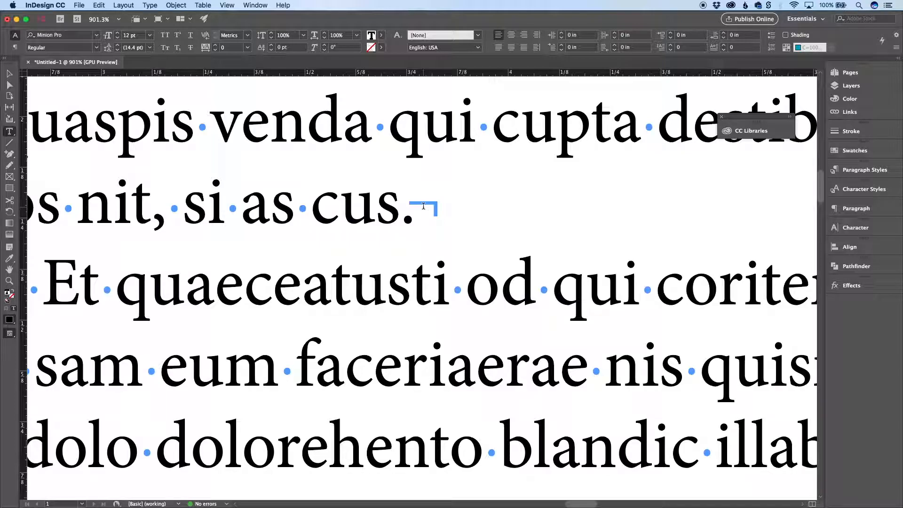
Select the full paragraph around "cus." across the forced line break
{"action": "double_click", "coordinate": [369, 204]}
{"action": "left_click", "coordinate": [369, 204]}
{"action": "left_click", "coordinate": [369, 204]}
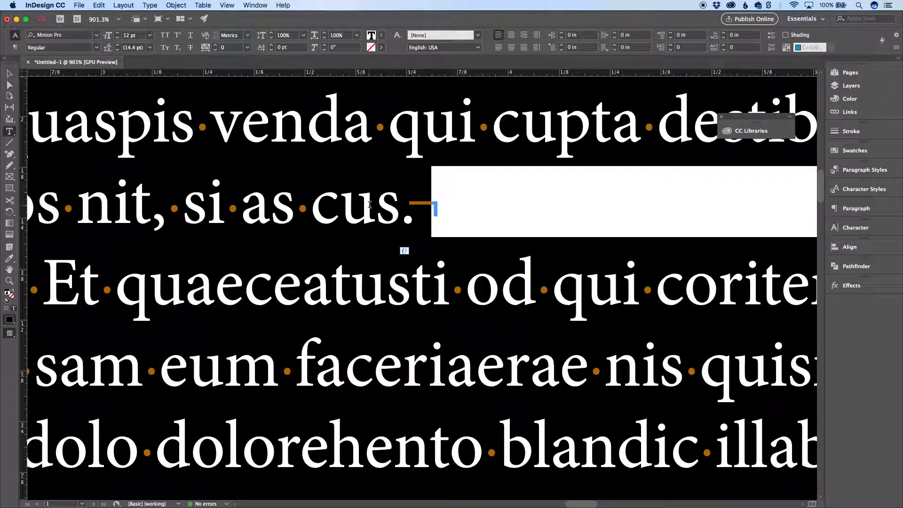
Replace the forced line break before "Ferumque" with a paragraph return
{"action": "left_click", "coordinate": [424, 205]}
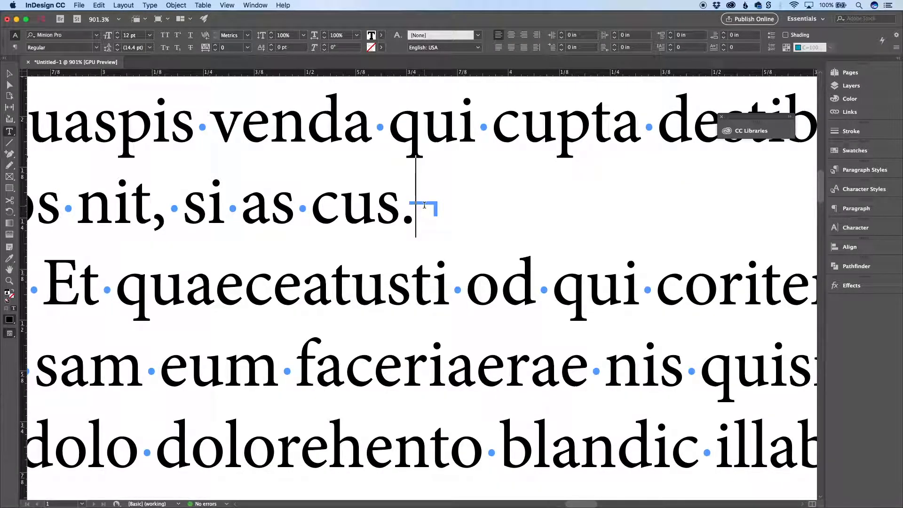
{"action": "key", "text": "Right"}
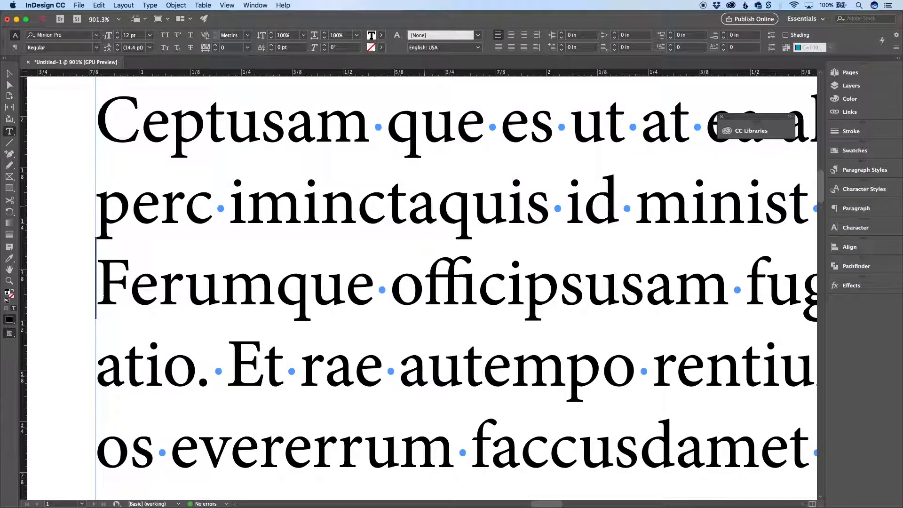
{"action": "key", "text": "BackSpace"}
{"action": "key", "text": "Return"}
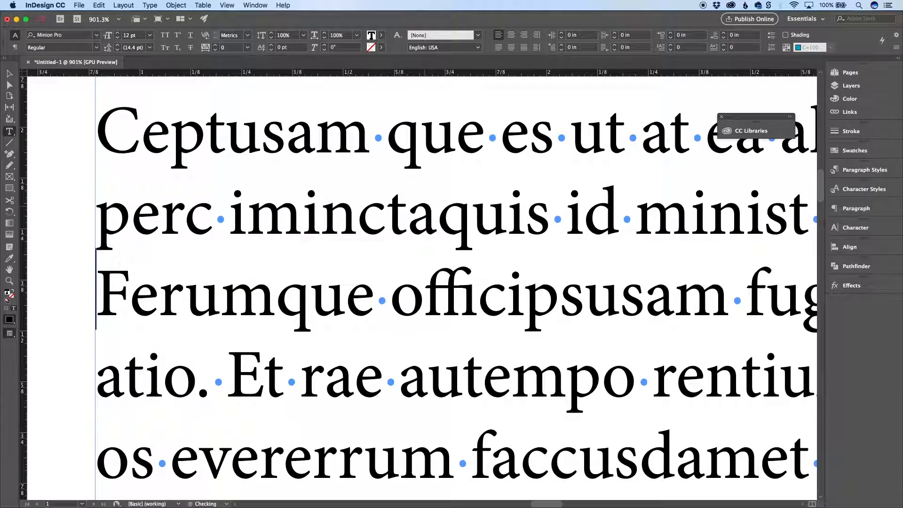
Select the entire two-line paragraph beginning "Ceptusam", starting from the word "qui" in its first line
{"action": "scroll", "coordinate": [687, 276], "scroll_direction": "up", "scroll_amount": 3}
{"action": "scroll", "coordinate": [687, 276], "scroll_direction": "right", "scroll_amount": 6}
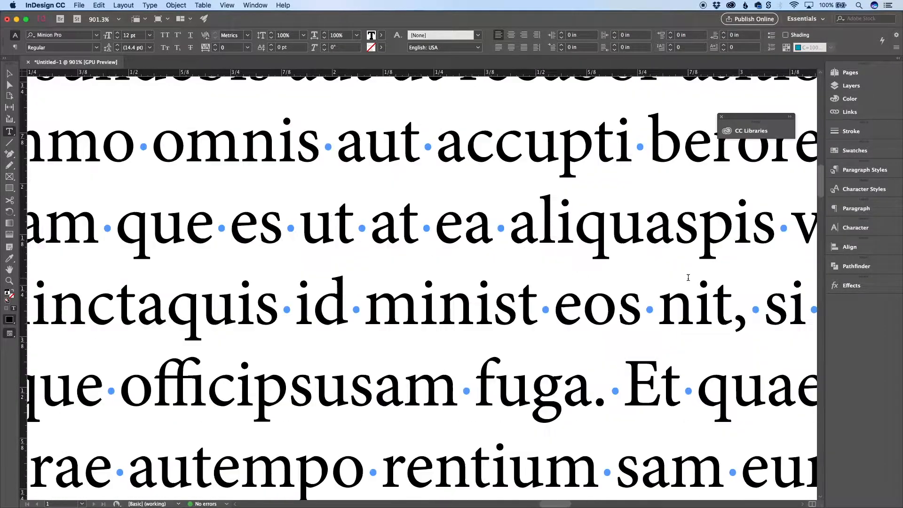
{"action": "key", "text": "super+minus"}
{"action": "key", "text": "super+minus"}
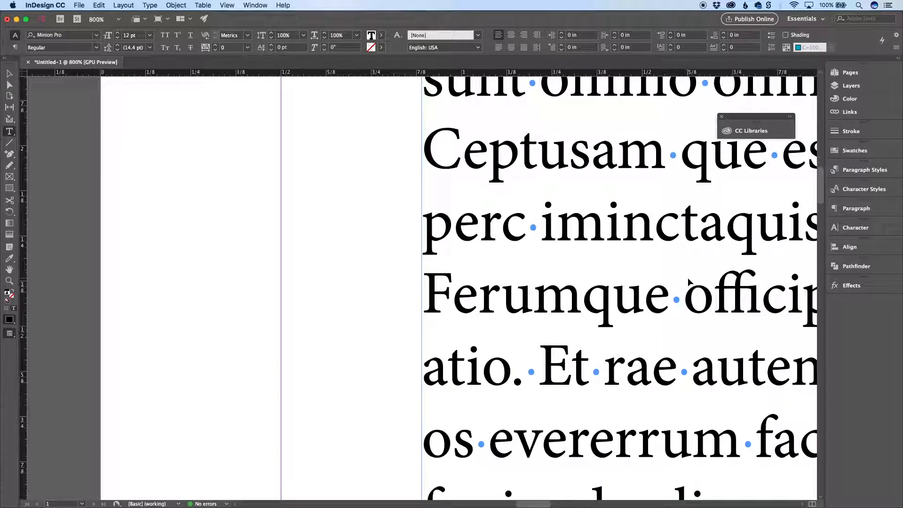
{"action": "key", "text": "super+minus"}
{"action": "scroll", "coordinate": [688, 277], "scroll_direction": "right", "scroll_amount": 10}
{"action": "scroll", "coordinate": [688, 277], "scroll_direction": "up", "scroll_amount": 1}
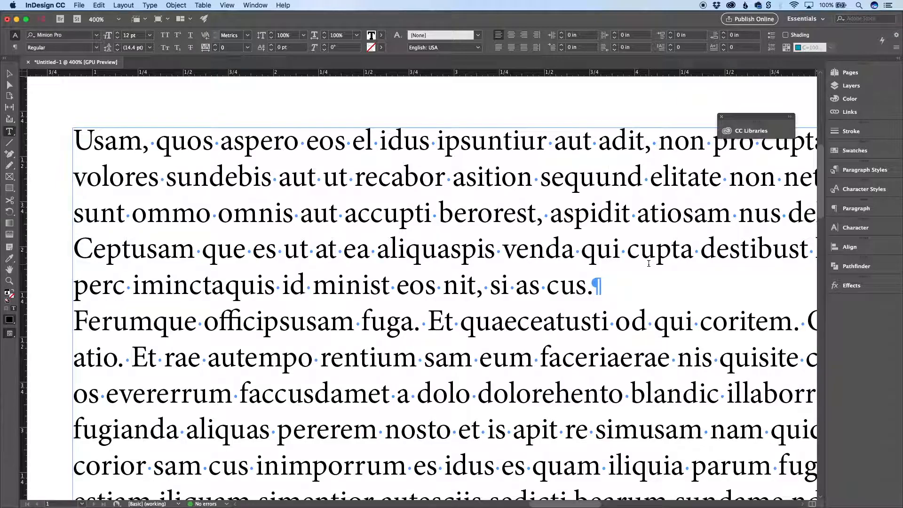
{"action": "key", "text": "shift+Left"}
{"action": "double_click", "coordinate": [610, 249]}
{"action": "left_click", "coordinate": [611, 249]}
{"action": "left_click", "coordinate": [610, 249]}
{"action": "left_click", "coordinate": [610, 249]}
{"action": "double_click", "coordinate": [610, 249]}
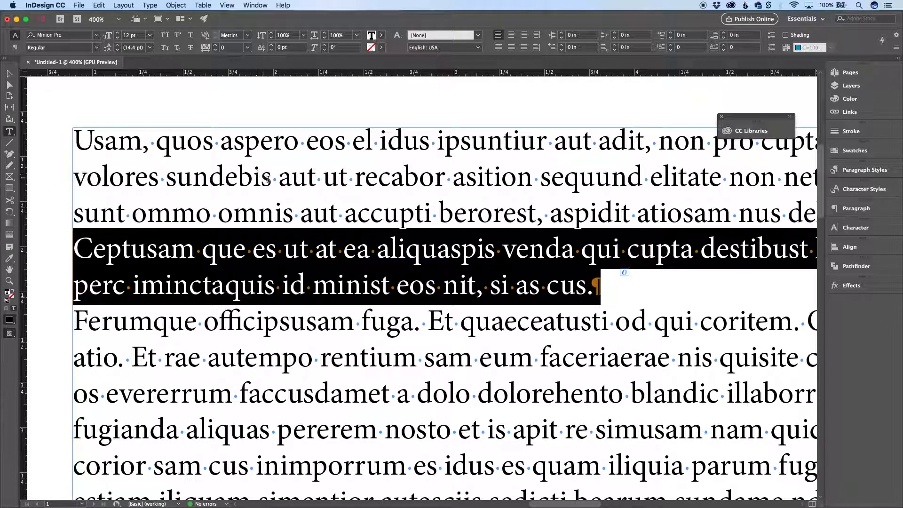
Select all the text in the story, starting from the word "sundebis" in the first paragraph
{"action": "triple_click", "coordinate": [268, 180]}
{"action": "left_click", "coordinate": [268, 180]}
{"action": "left_click", "coordinate": [268, 179]}
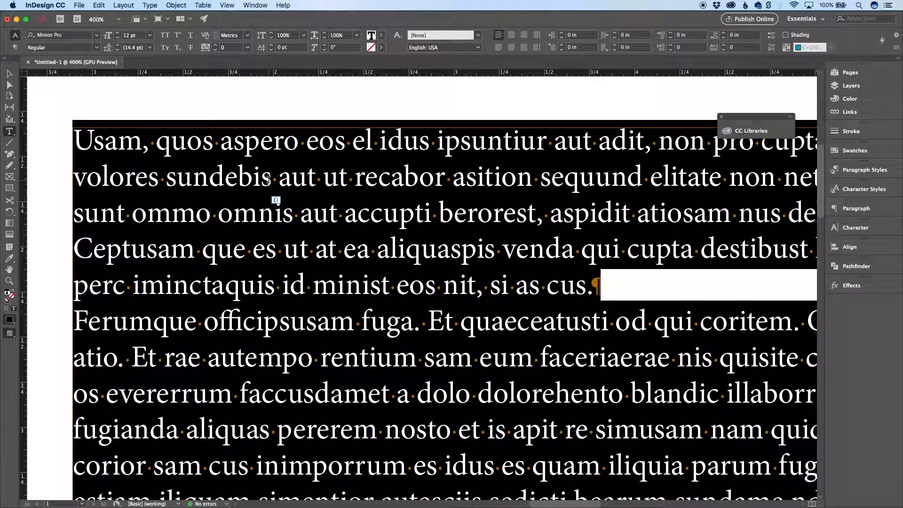